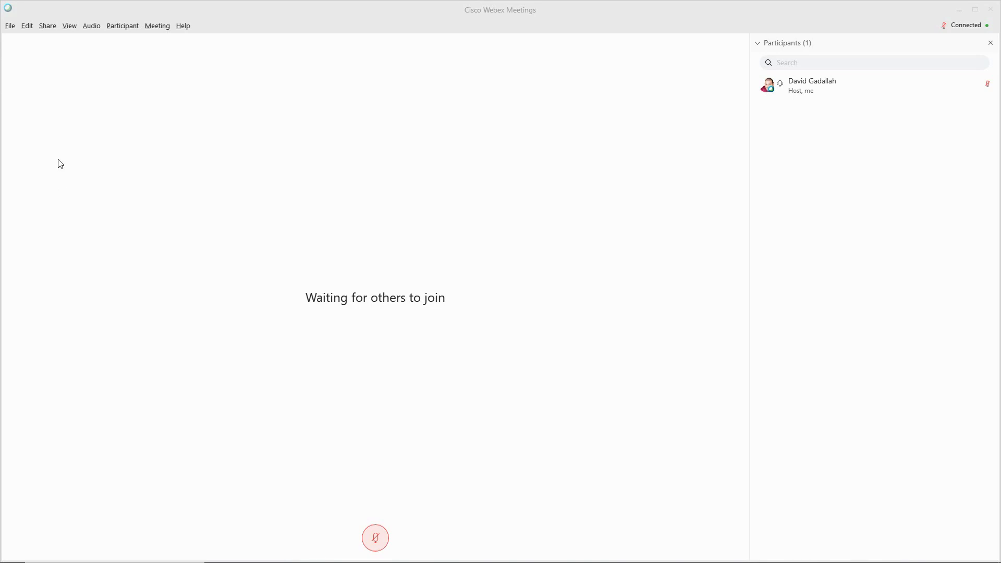
# Through View > Panels > Manage Panels, add Polling to the current panels and confirm
pyautogui.click(72, 25)
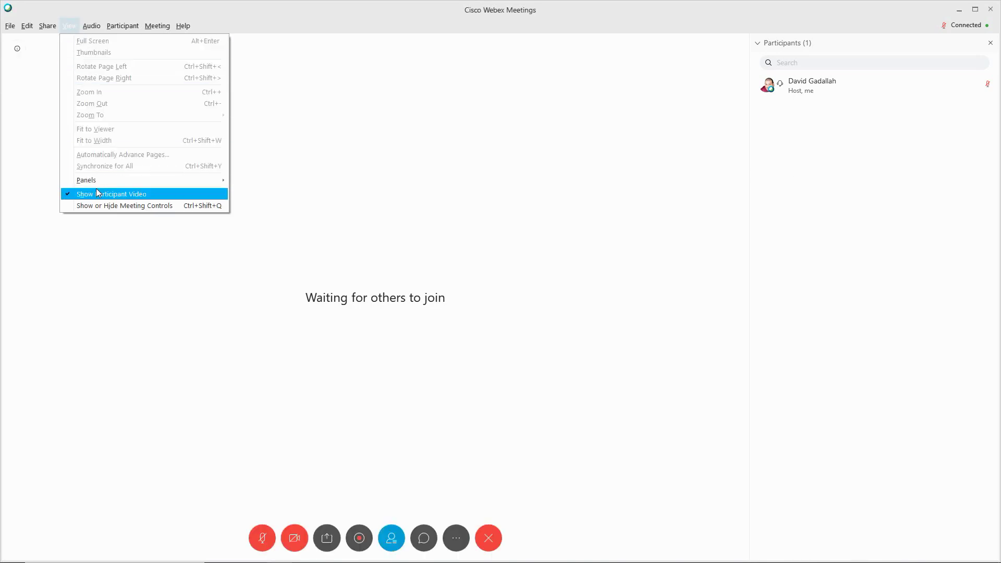
pyautogui.moveTo(103, 187)
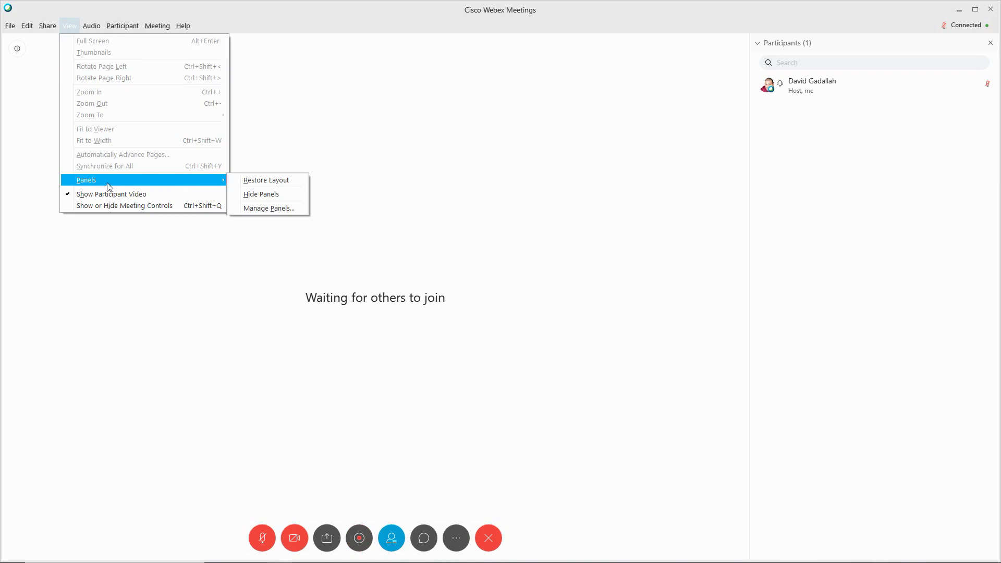
pyautogui.click(292, 208)
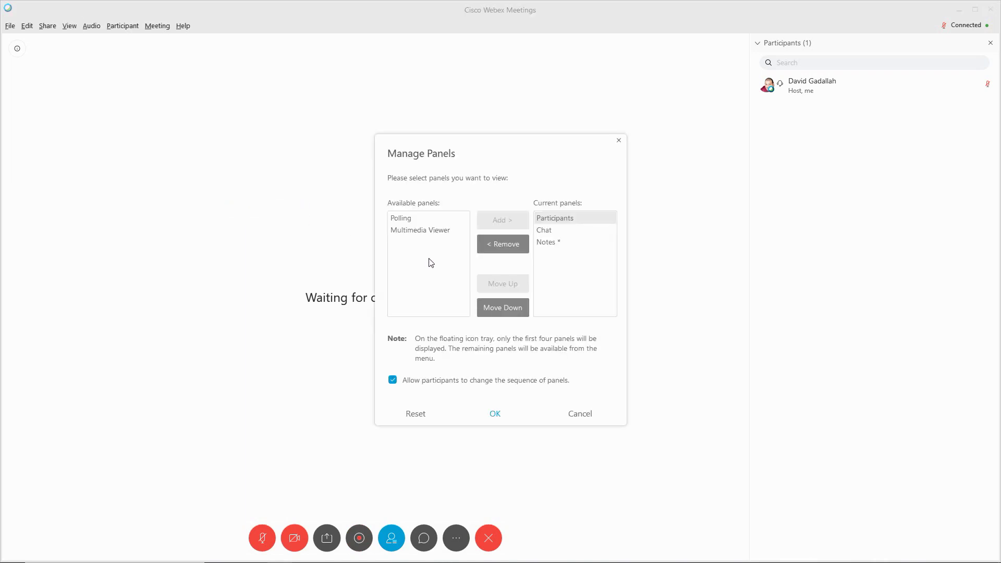
pyautogui.click(404, 219)
pyautogui.click(504, 221)
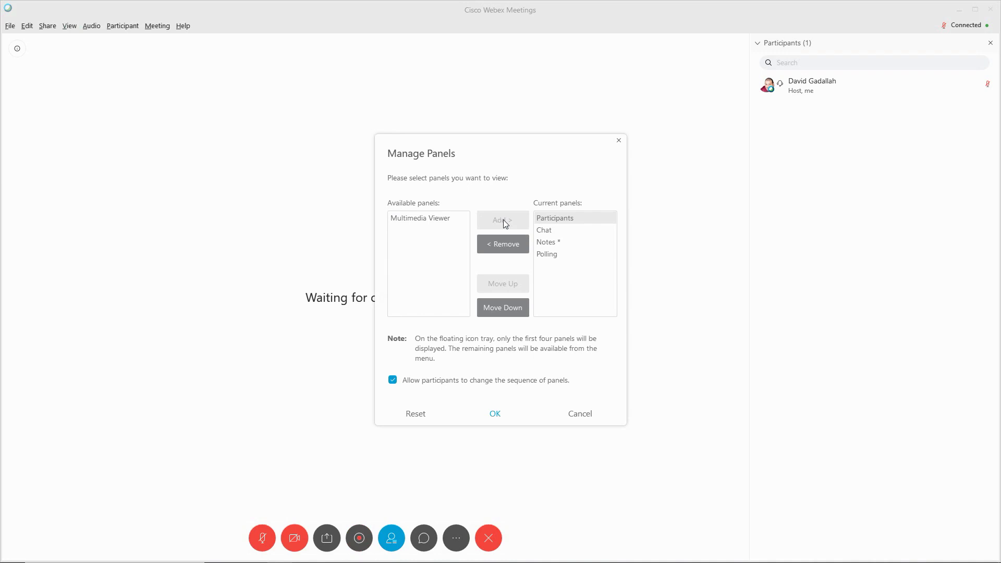
pyautogui.click(493, 412)
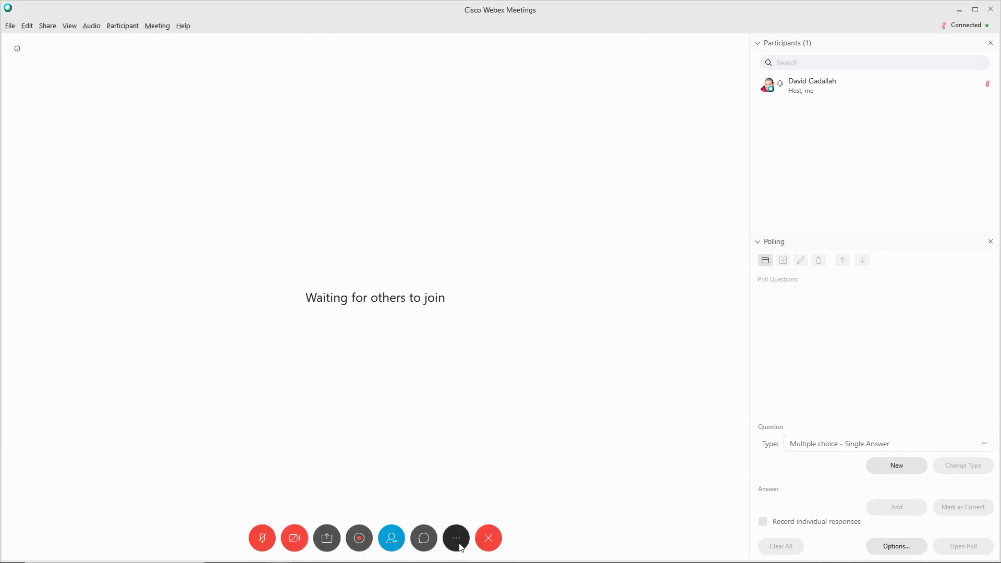
pyautogui.click(460, 546)
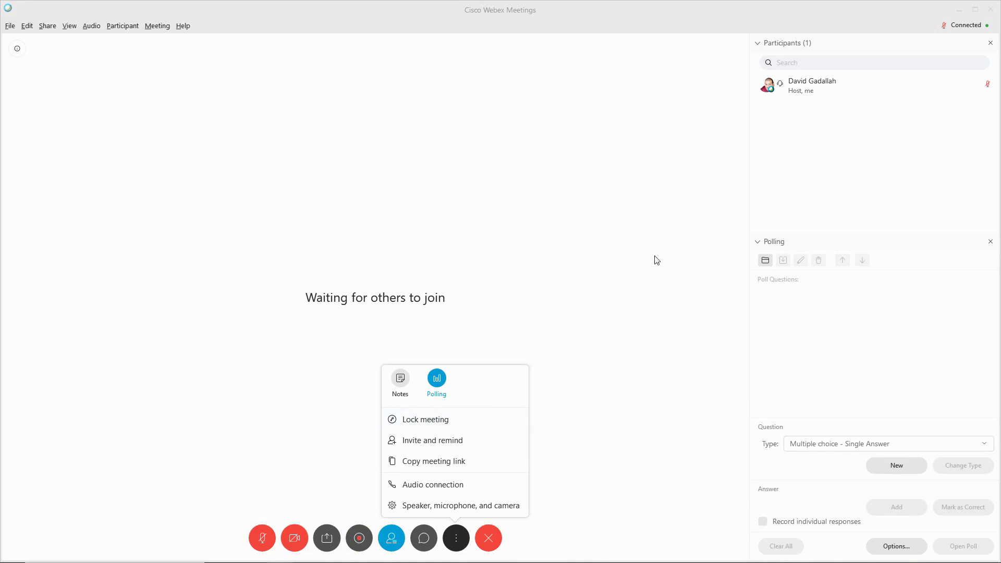
pyautogui.click(683, 311)
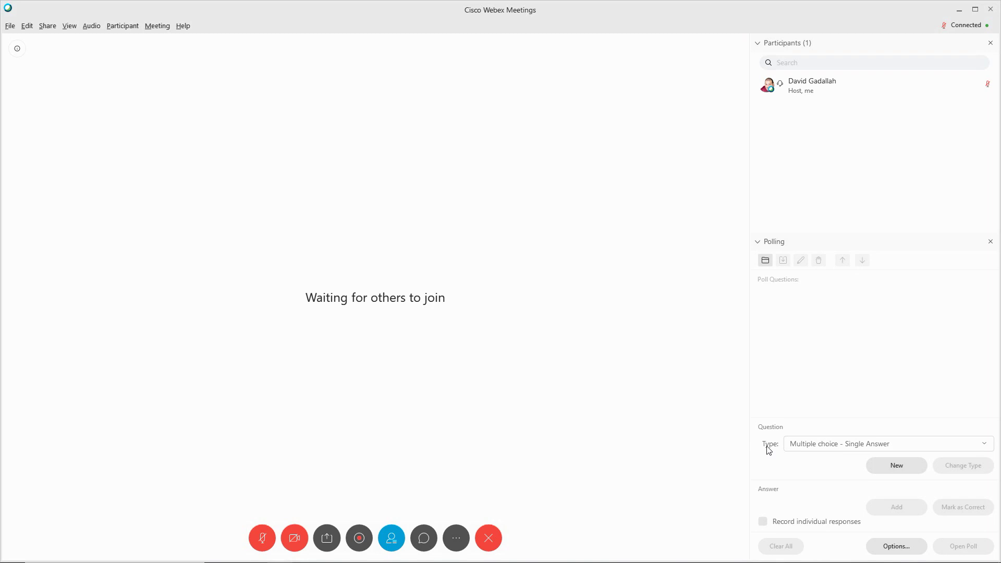
pyautogui.click(985, 445)
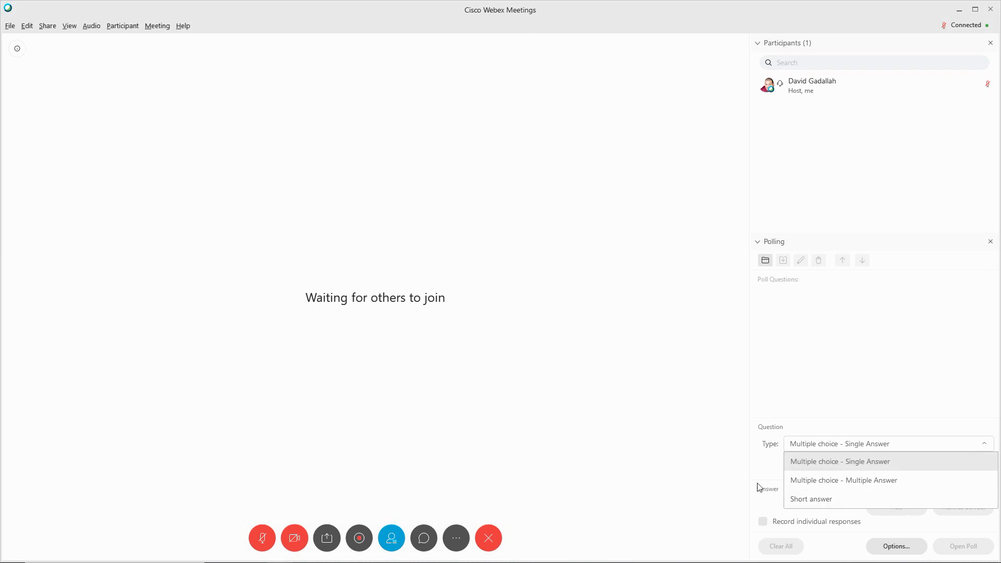
pyautogui.click(763, 467)
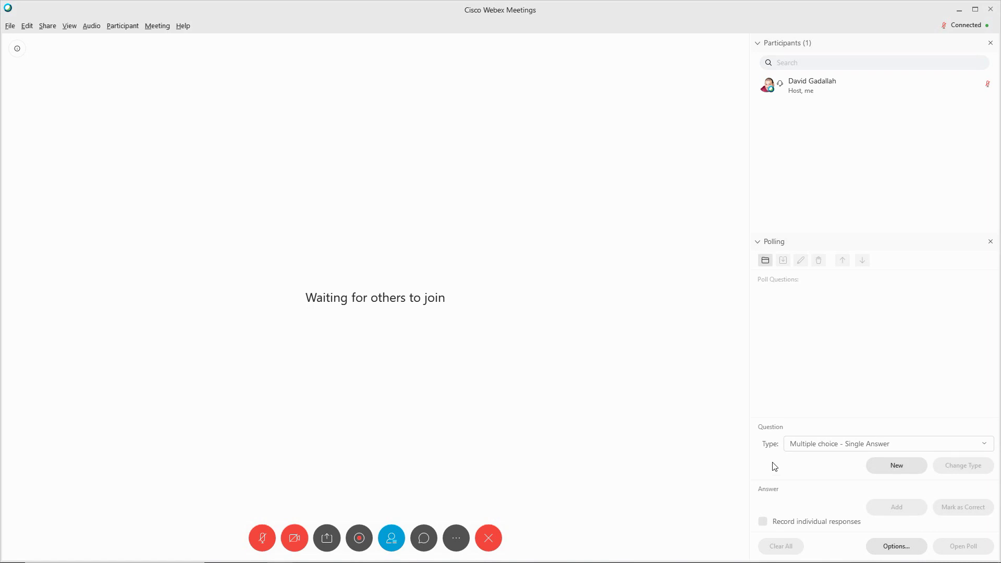
# Create a new poll question worded 'Can you here me'
pyautogui.click(899, 464)
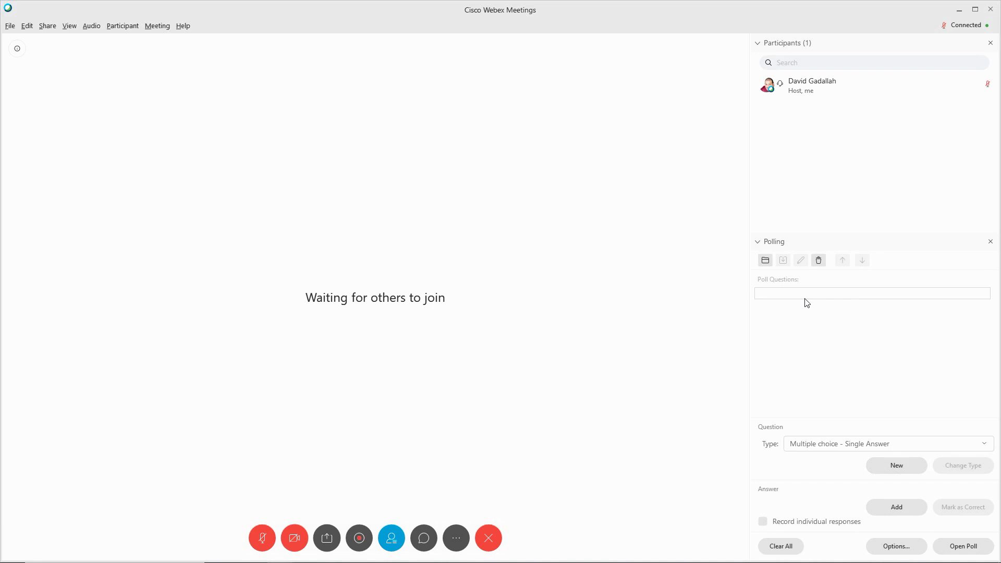
pyautogui.write('Can you ')
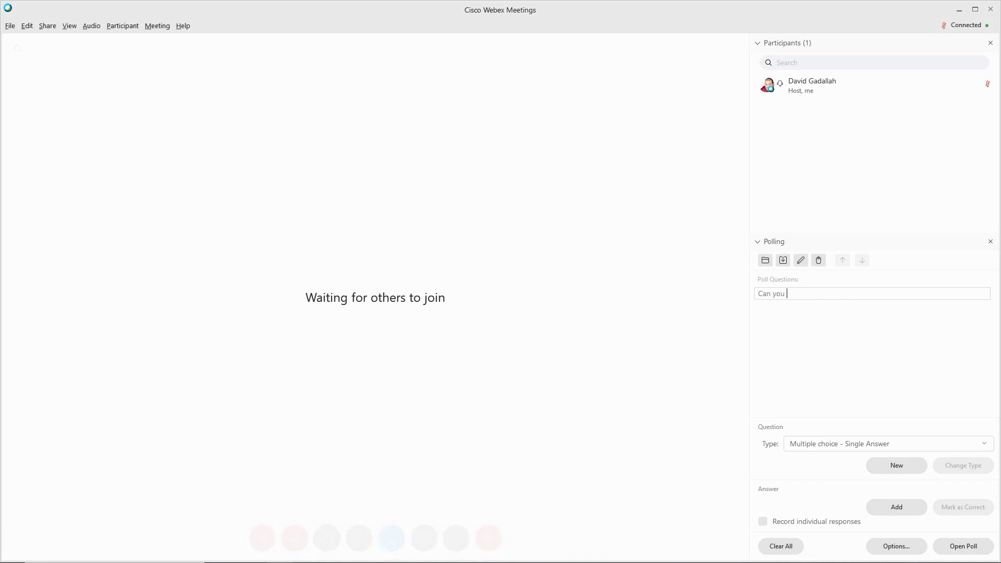
pyautogui.write('here me.')
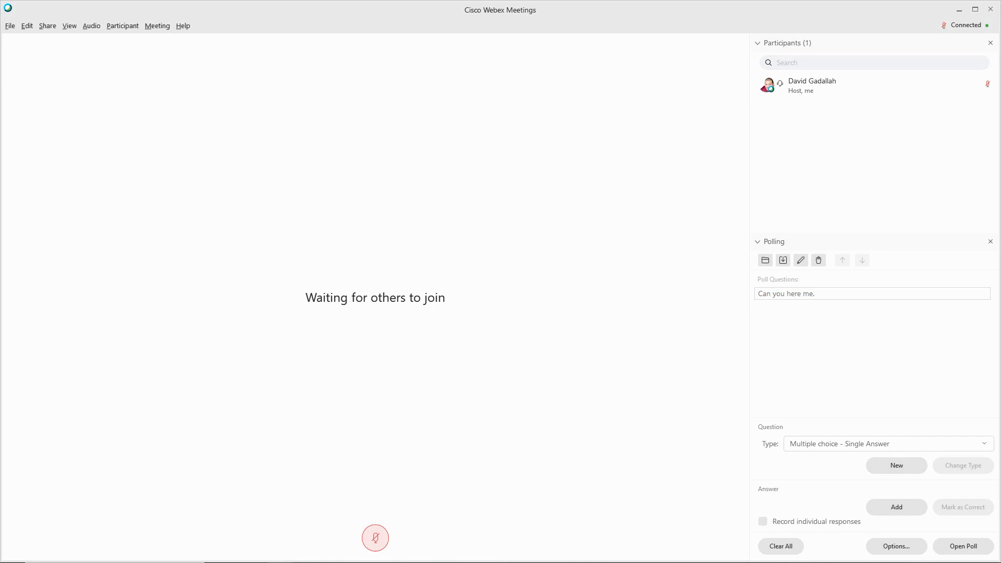
pyautogui.press('BackSpace')
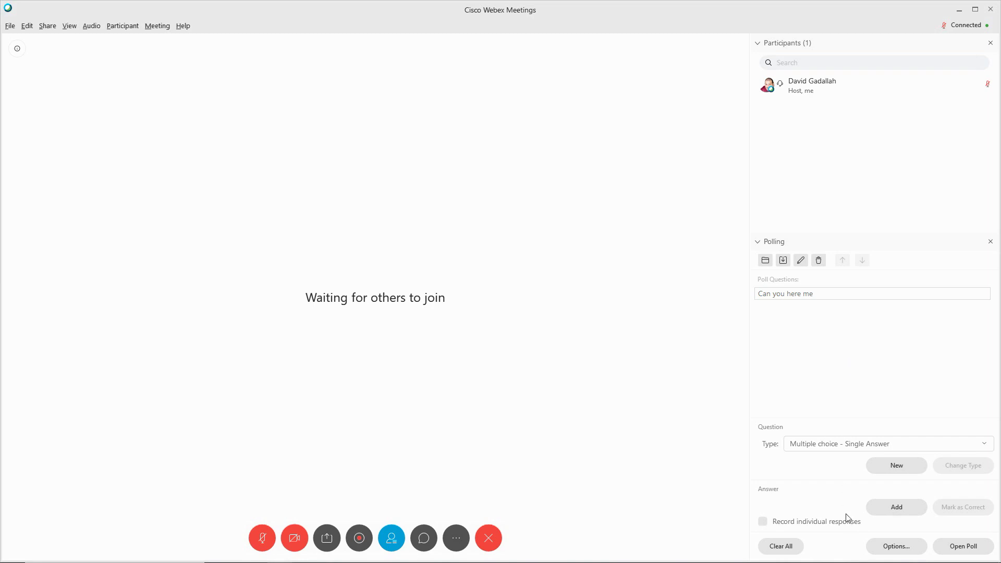
pyautogui.click(895, 508)
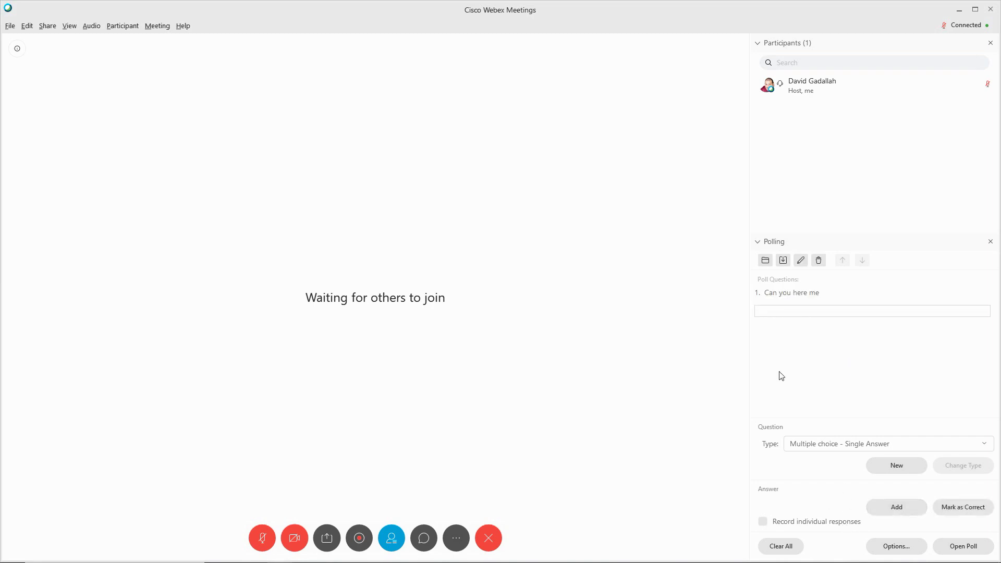
# Add answers Yes and No, marking No correct and then unmarking it
pyautogui.write('Yes')
pyautogui.press('Return')
pyautogui.write('Or')
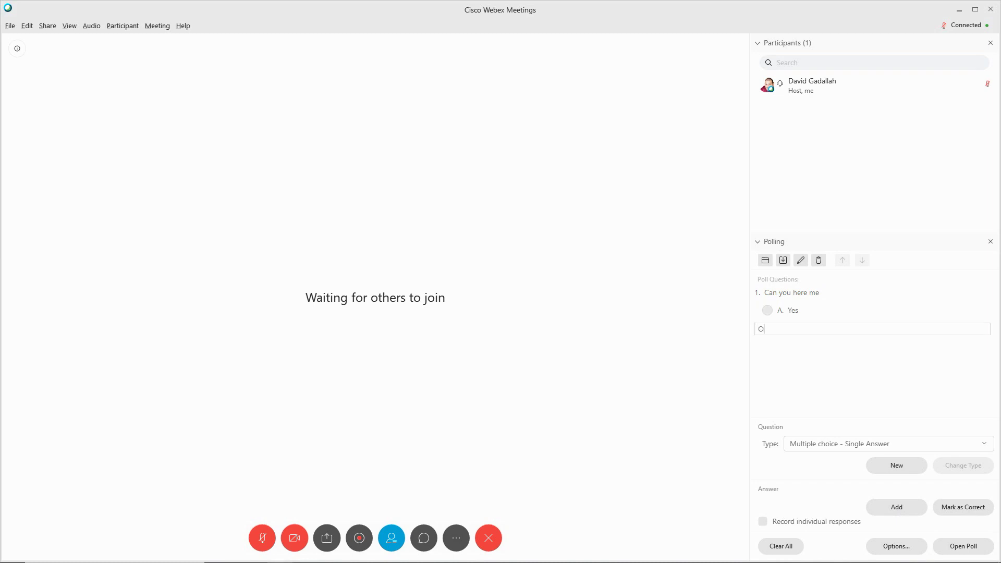
pyautogui.press('BackSpace')
pyautogui.press('BackSpace')
pyautogui.write('No')
pyautogui.press('Return')
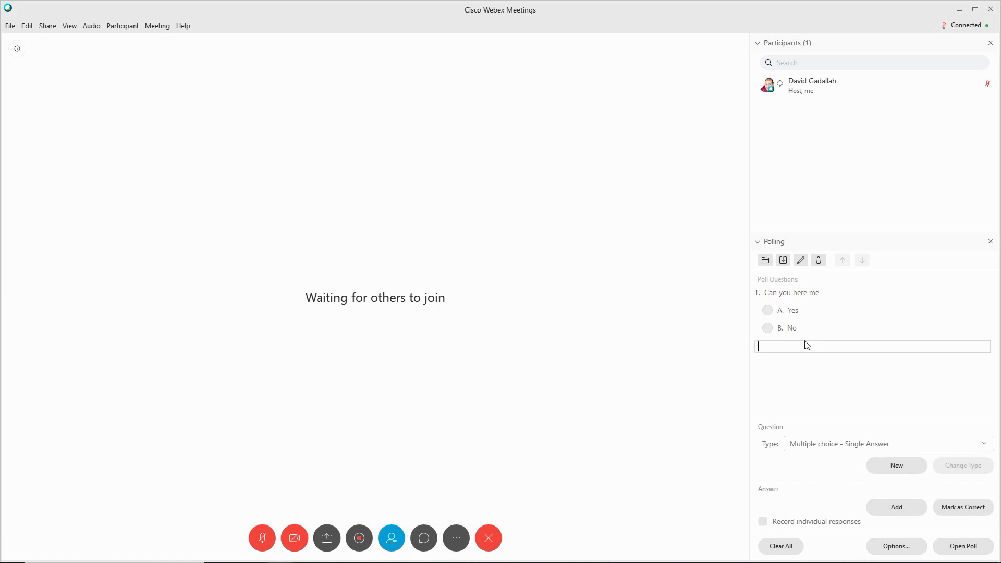
pyautogui.click(793, 327)
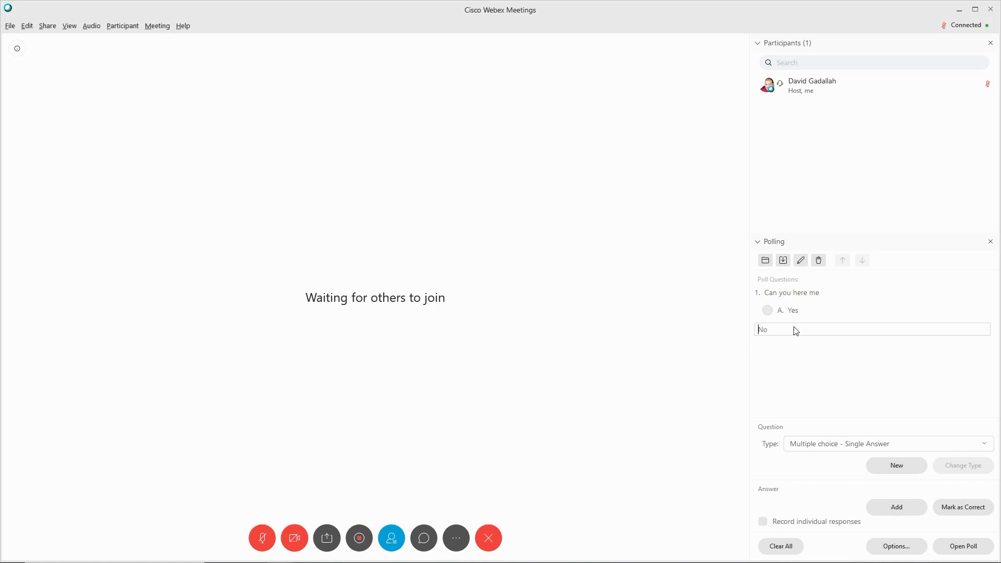
pyautogui.click(942, 505)
pyautogui.click(955, 511)
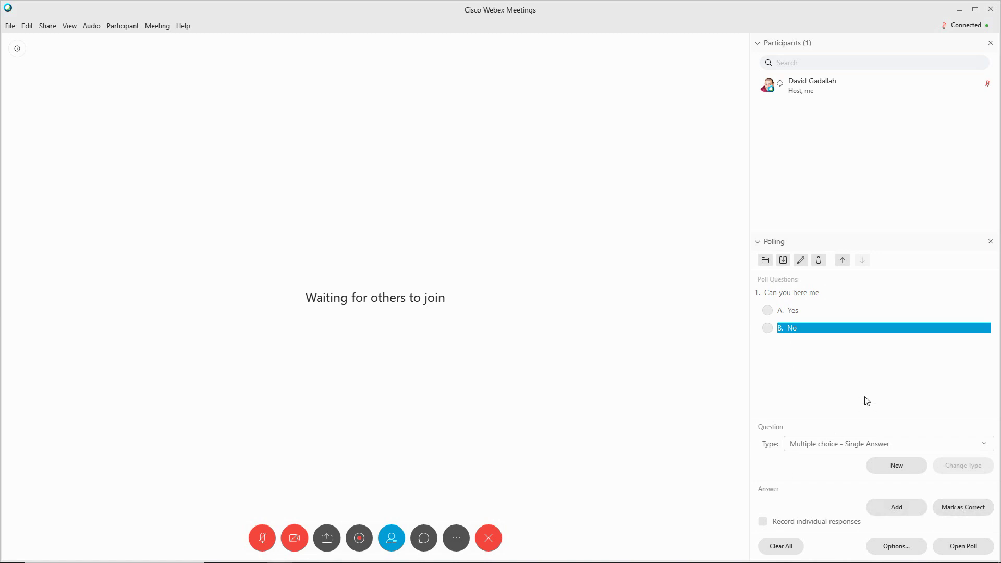
# Create a second poll question worded 'Can you see the presentation'
pyautogui.click(880, 467)
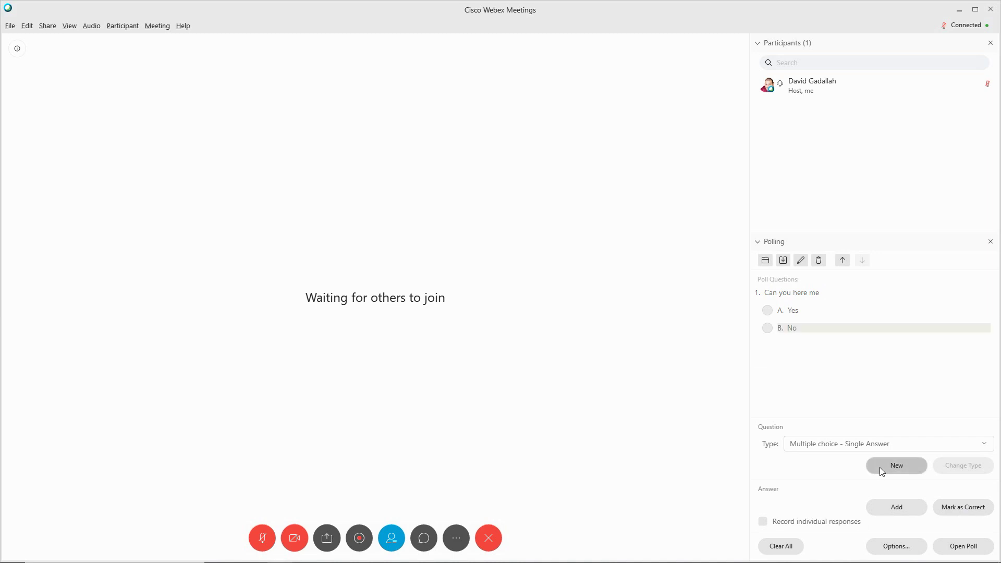
pyautogui.write('Can you see the presentation')
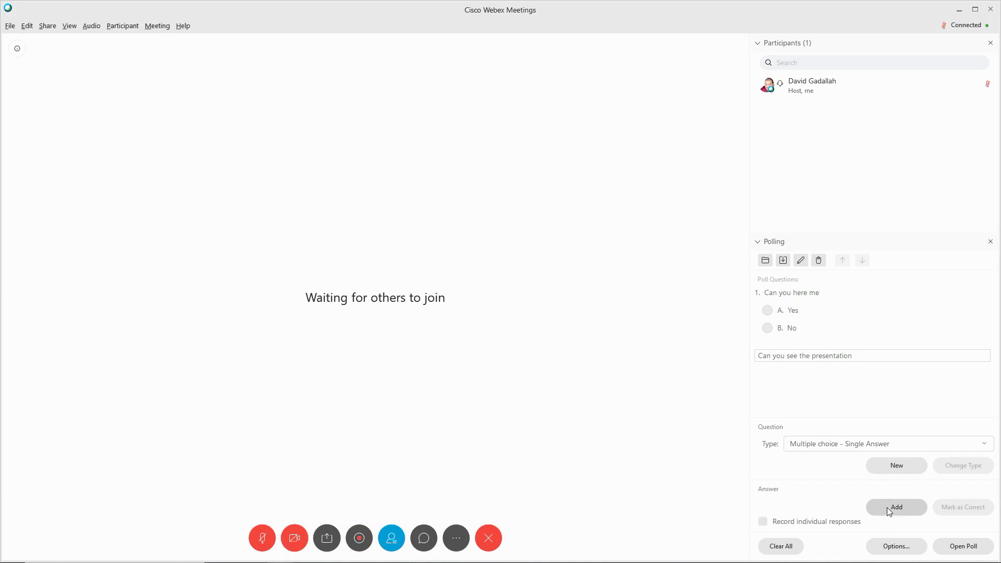
pyautogui.click(887, 508)
# Give question 2 the answers A. Yes and B. No
pyautogui.write('ye')
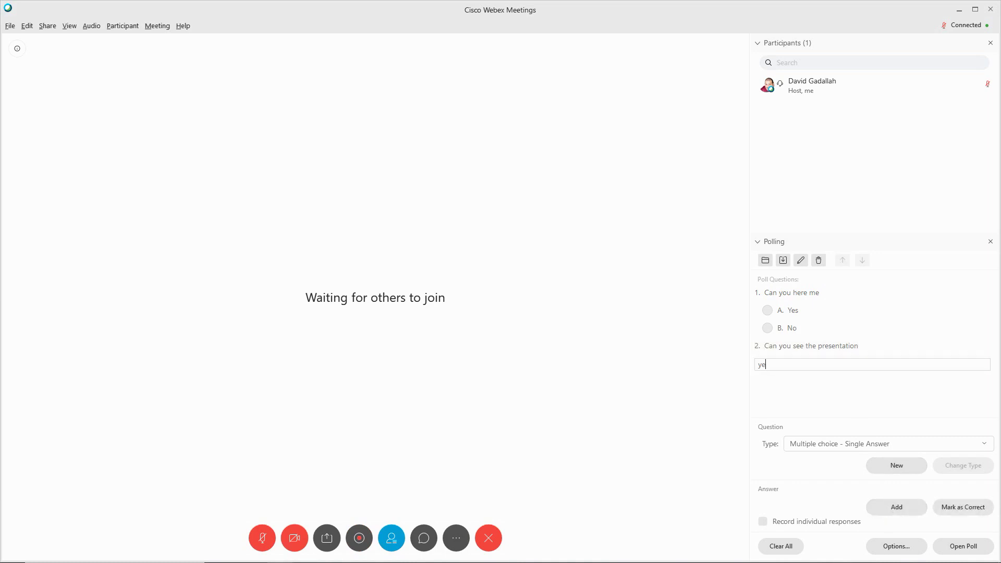
pyautogui.press('BackSpace')
pyautogui.press('BackSpace')
pyautogui.write('Yes')
pyautogui.press('Return')
pyautogui.write('o')
pyautogui.press('BackSpace')
pyautogui.write('No')
pyautogui.press('Return')
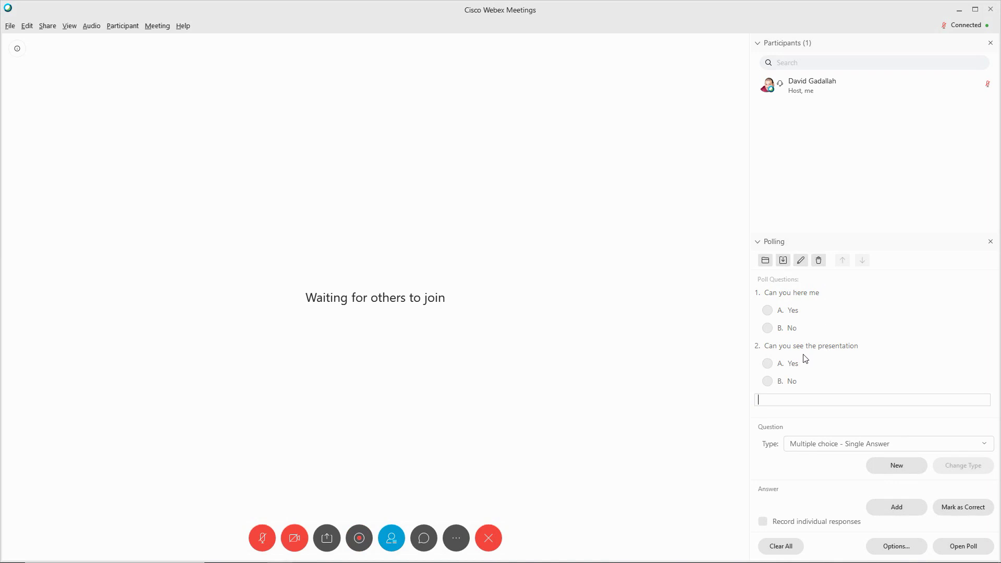
# Save the poll to the Webex folder as the file 'Polling Questions' (.atp)
pyautogui.click(788, 261)
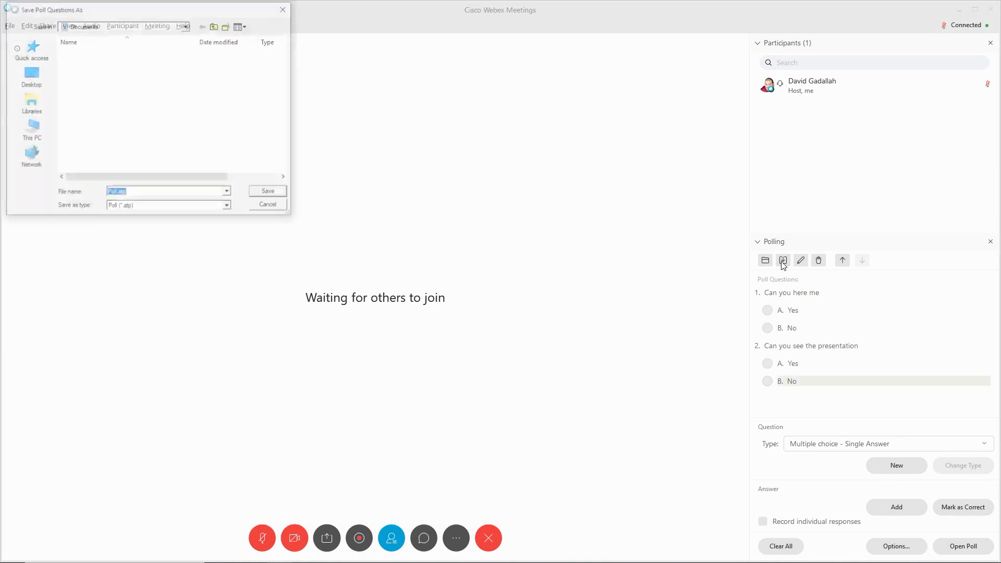
pyautogui.doubleClick(77, 142)
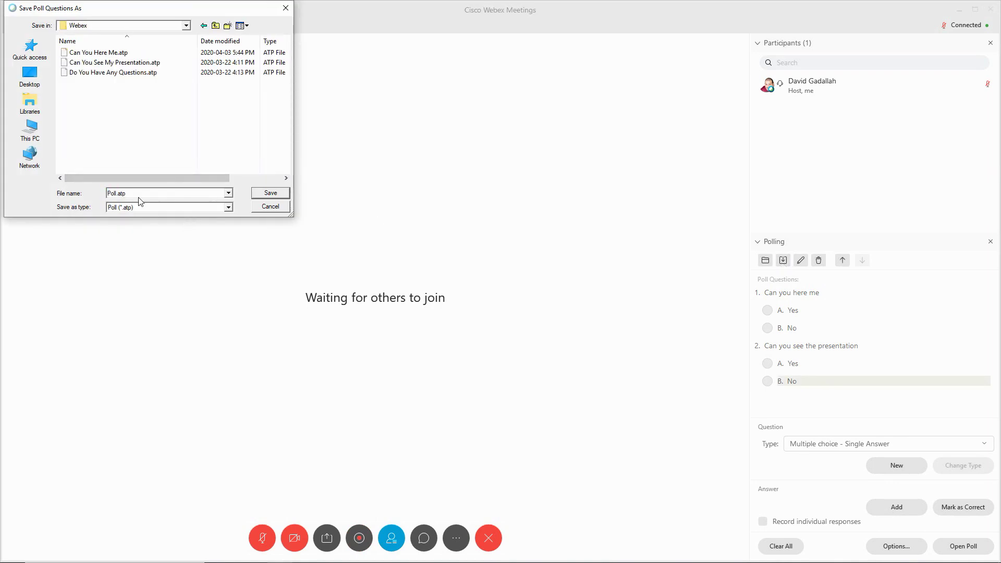
pyautogui.moveTo(139, 193); pyautogui.dragTo(87, 193)
pyautogui.write('Polling Questions')
pyautogui.click(263, 192)
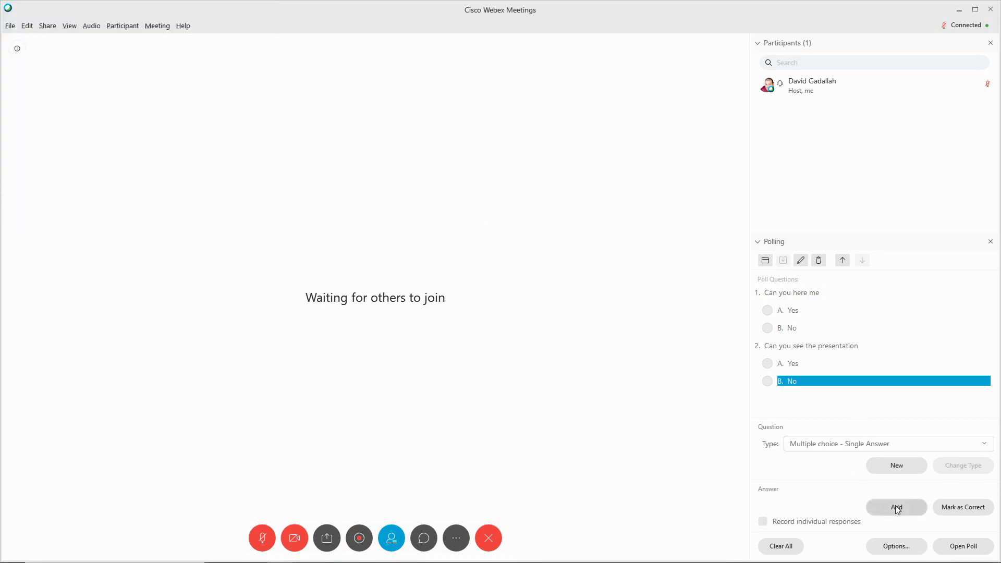
# View the Polling Options without changes, then open the poll with its 5:00 limit
pyautogui.click(904, 549)
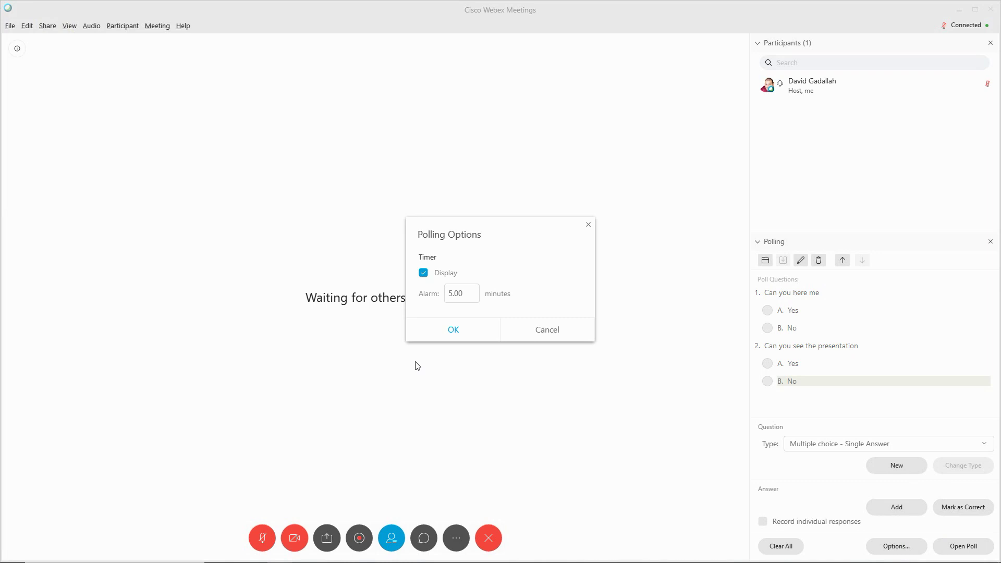
pyautogui.click(556, 331)
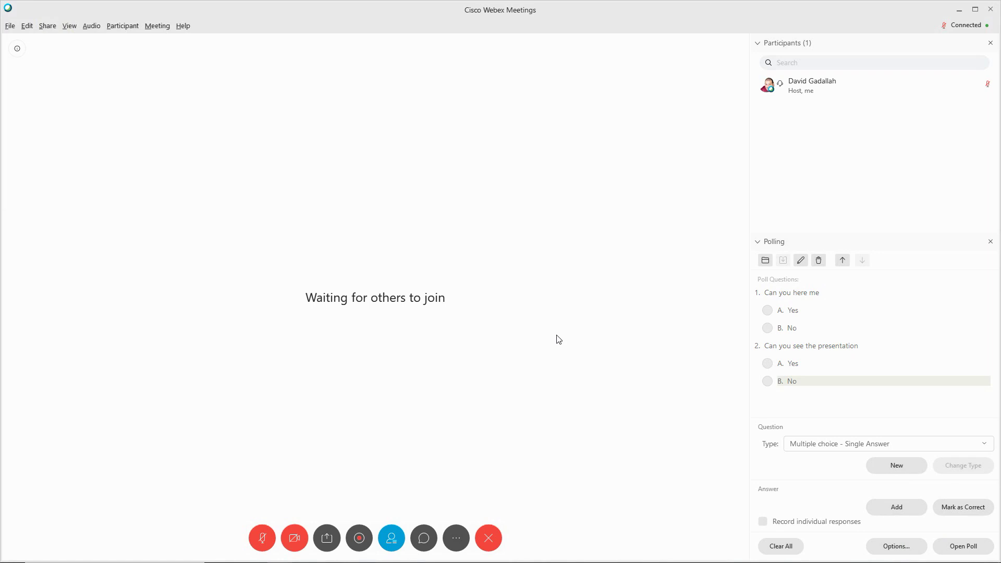
pyautogui.click(970, 550)
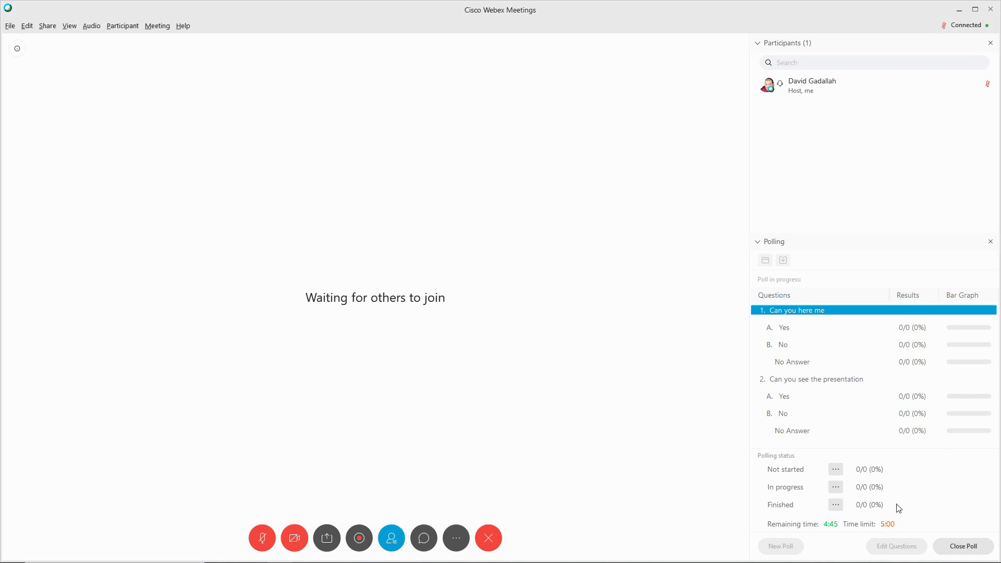
# Close the poll, tick Poll results, and return to editing, declining to save results
pyautogui.click(964, 545)
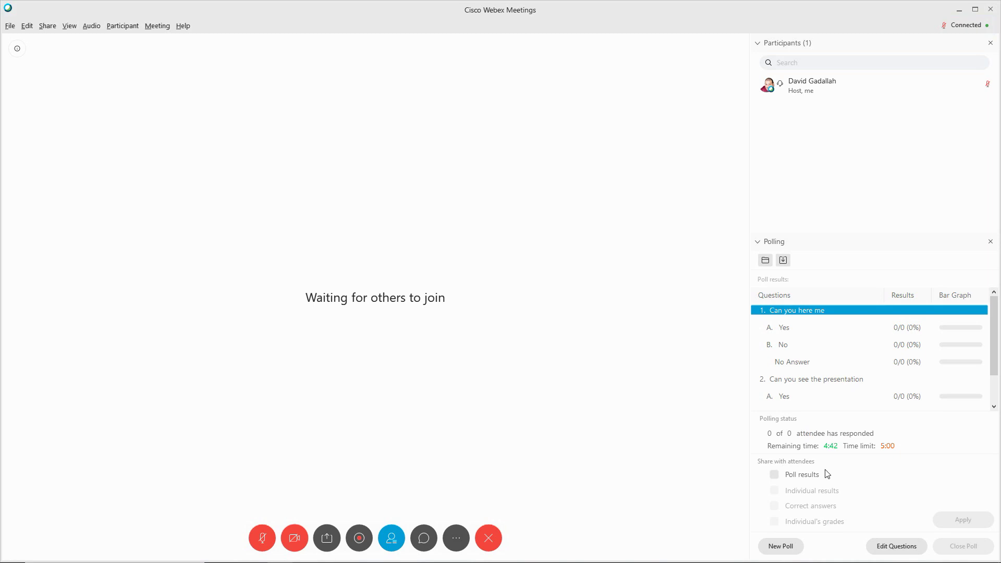
pyautogui.click(773, 476)
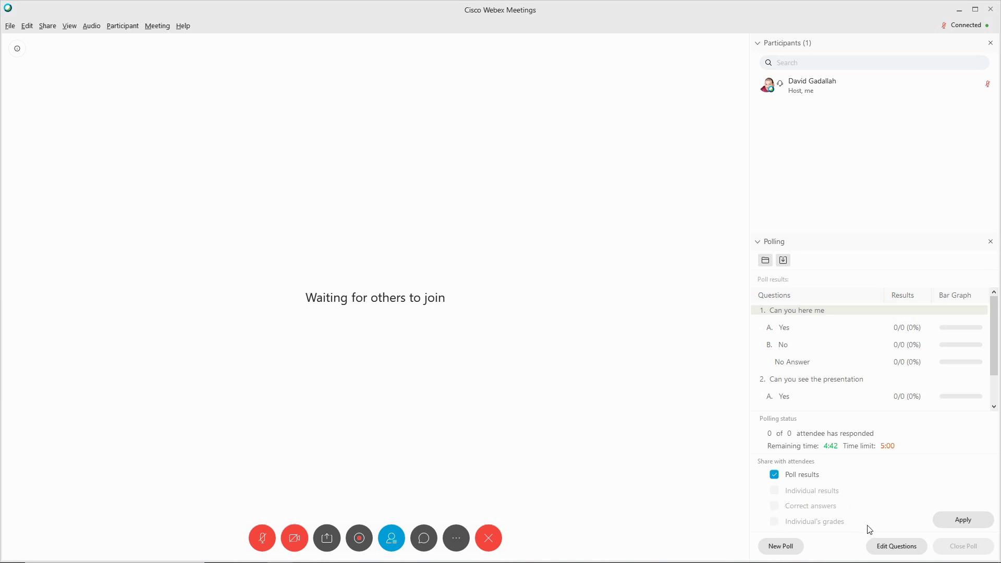
pyautogui.click(892, 548)
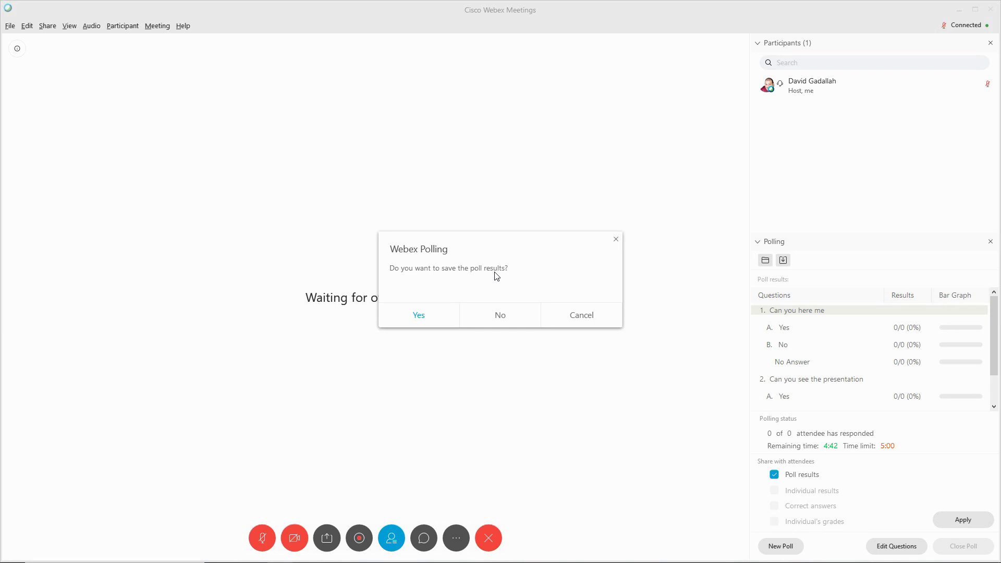
pyautogui.click(500, 319)
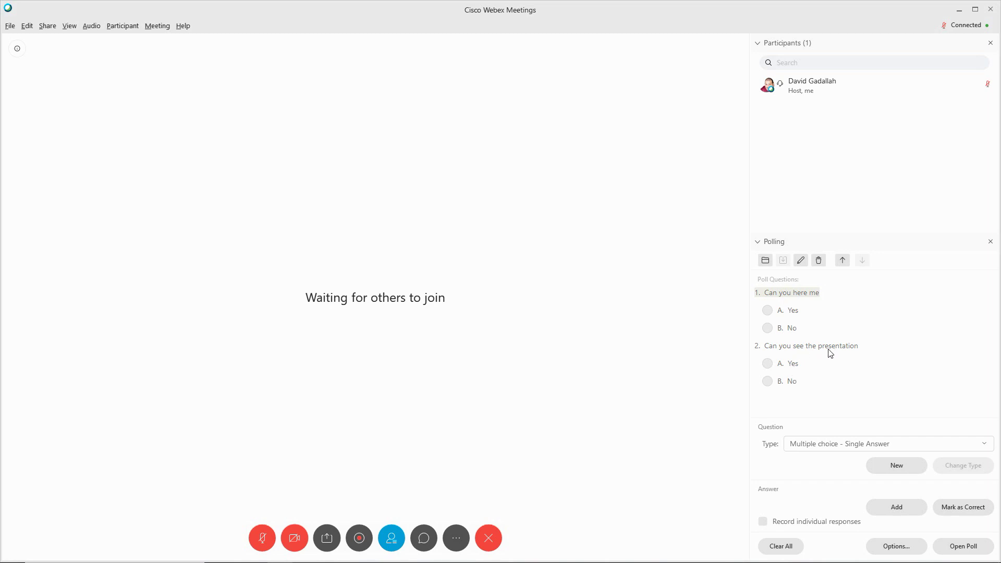
# Open question 1 for editing, then Clear All questions, answering No to saving
pyautogui.click(807, 350)
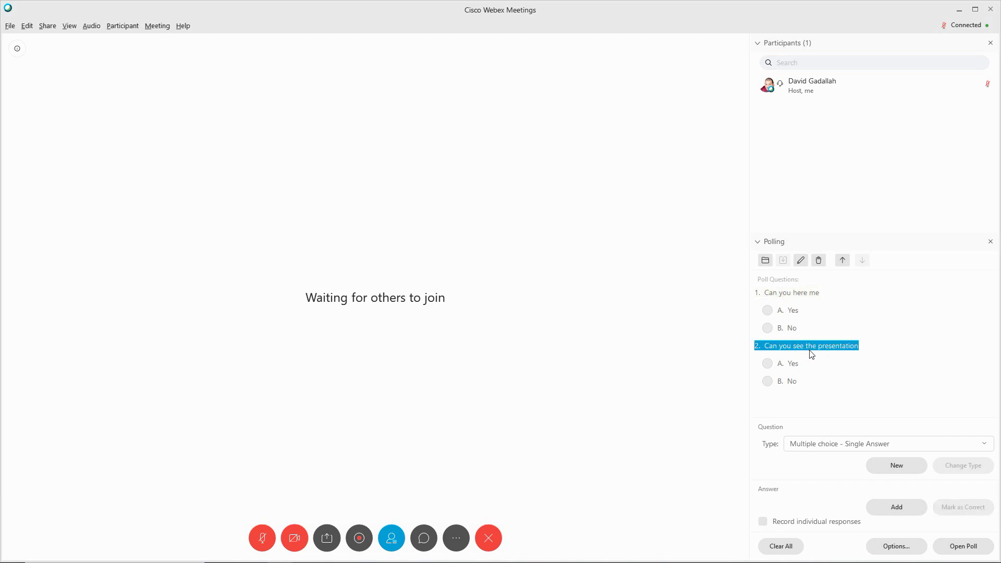
pyautogui.click(789, 293)
pyautogui.doubleClick(815, 294)
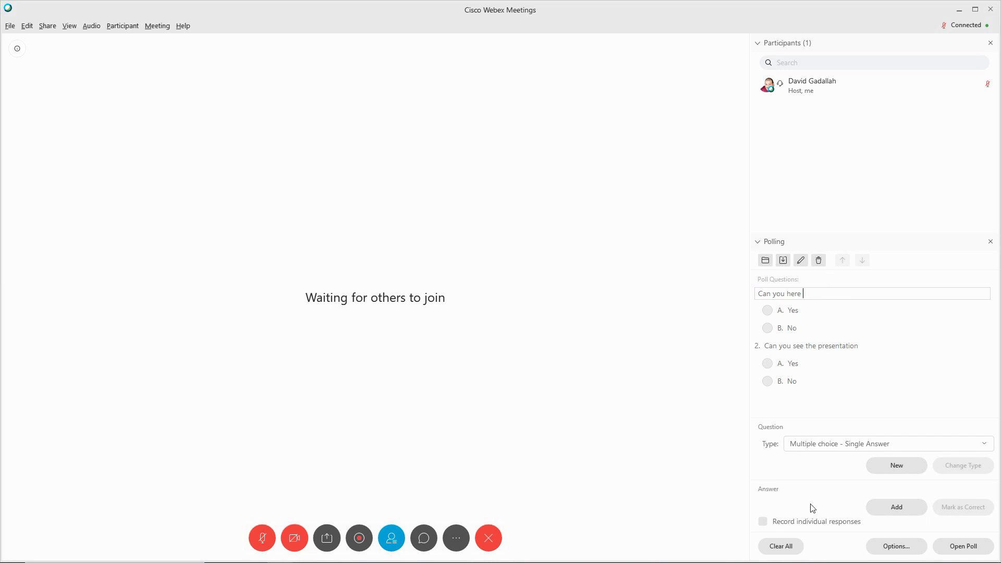
pyautogui.click(781, 547)
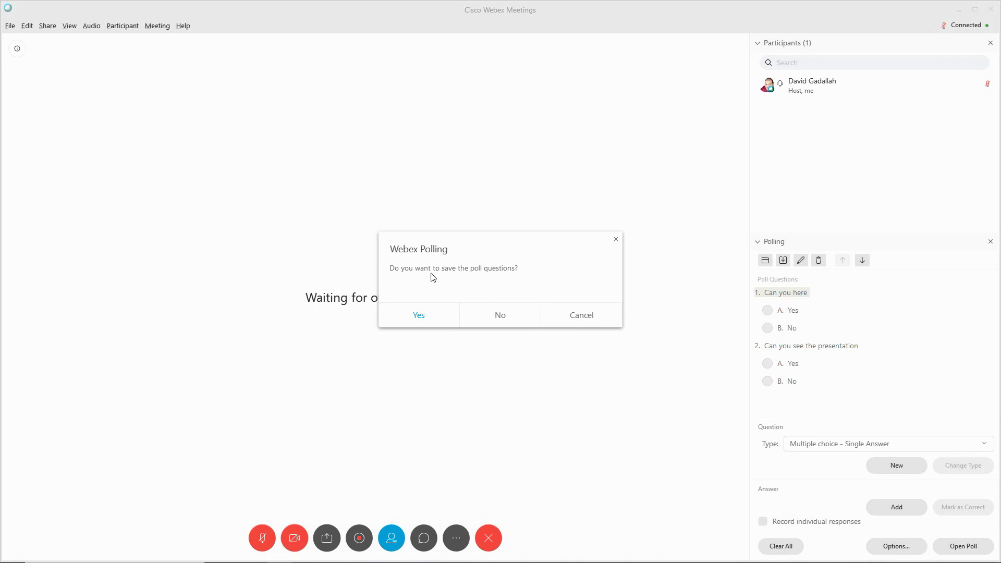
pyautogui.click(493, 315)
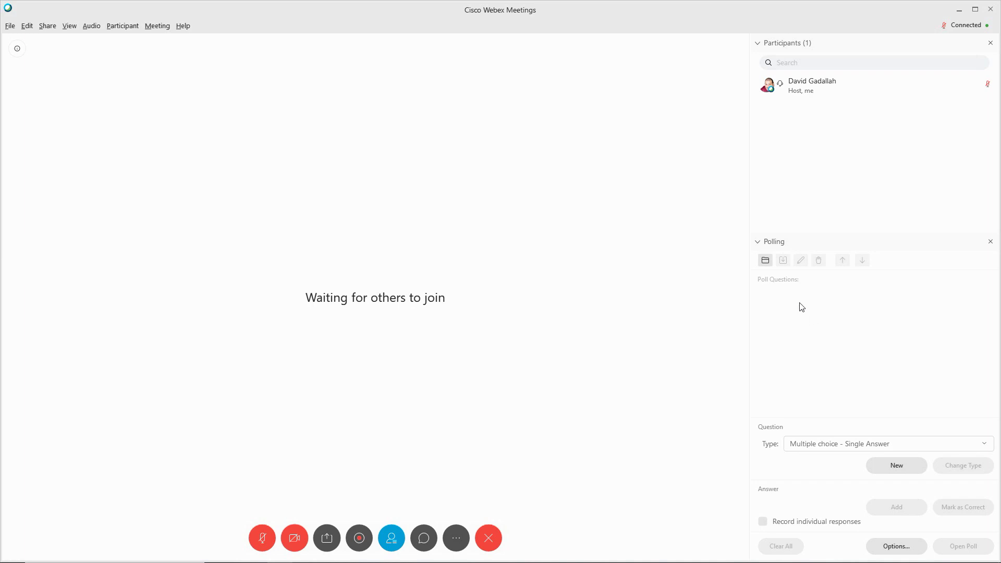
# Load Polling Questions.atp from the Polling toolbar's Open dialog
pyautogui.click(766, 260)
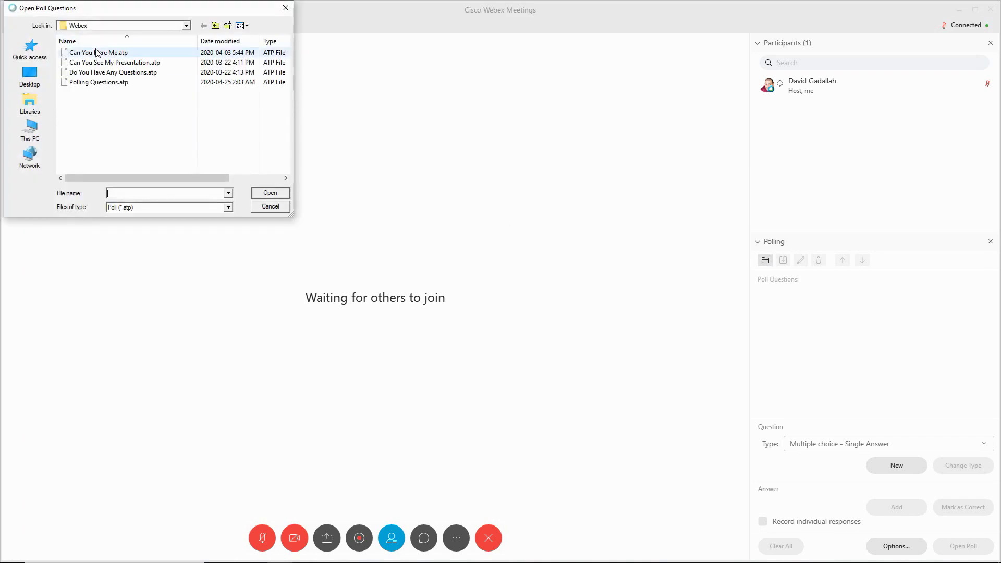
pyautogui.doubleClick(103, 83)
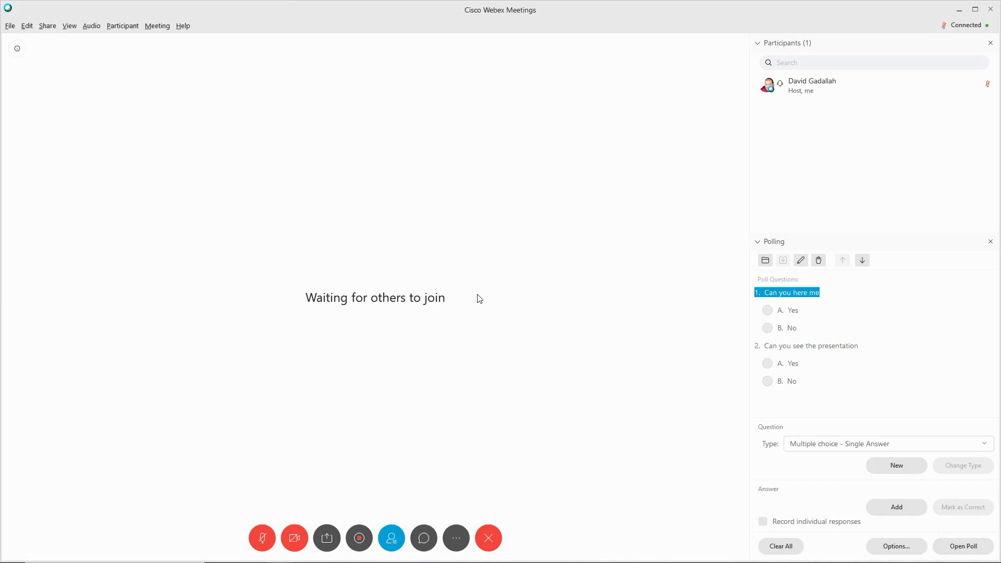
pyautogui.click(70, 26)
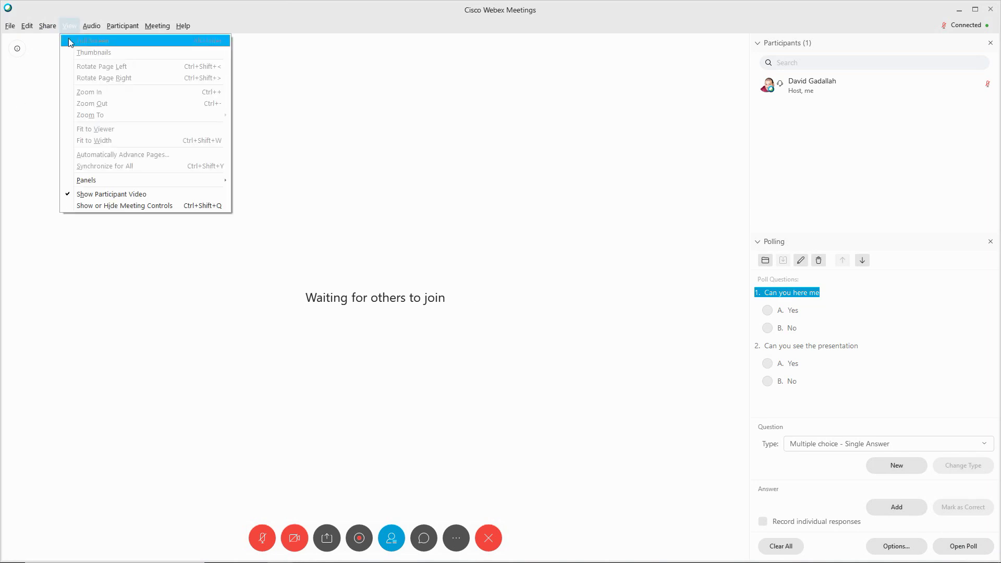
pyautogui.moveTo(97, 181)
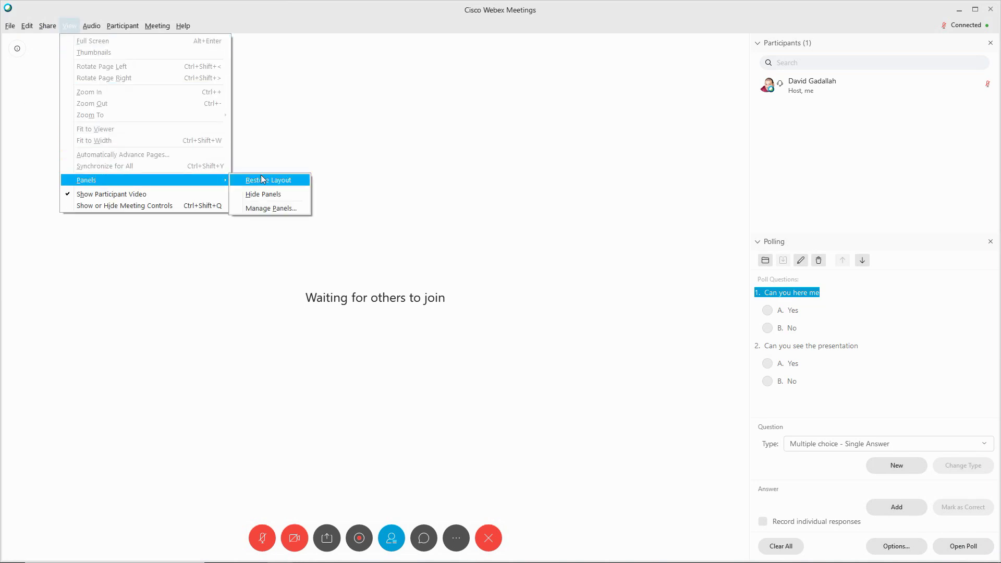
pyautogui.click(279, 209)
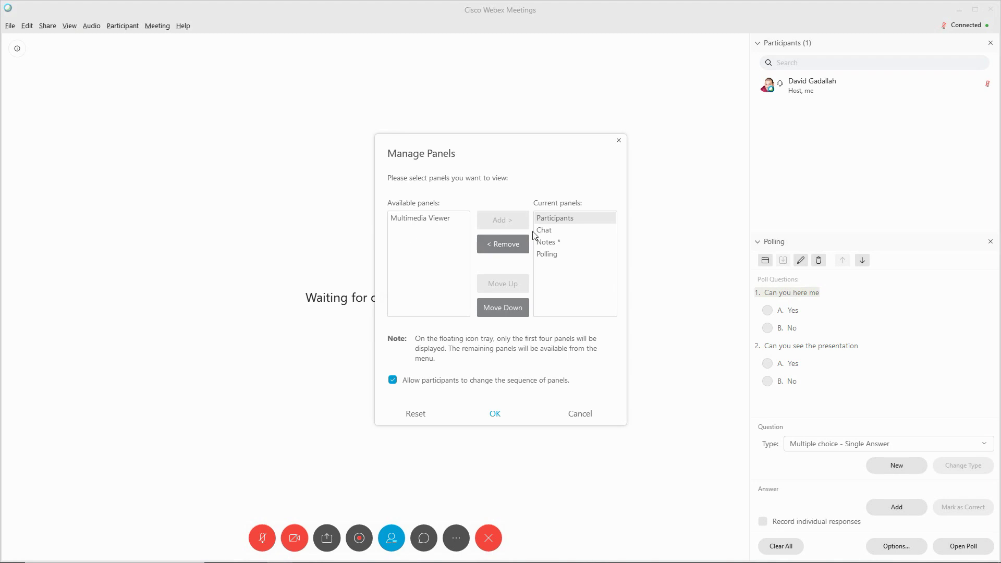
pyautogui.click(546, 259)
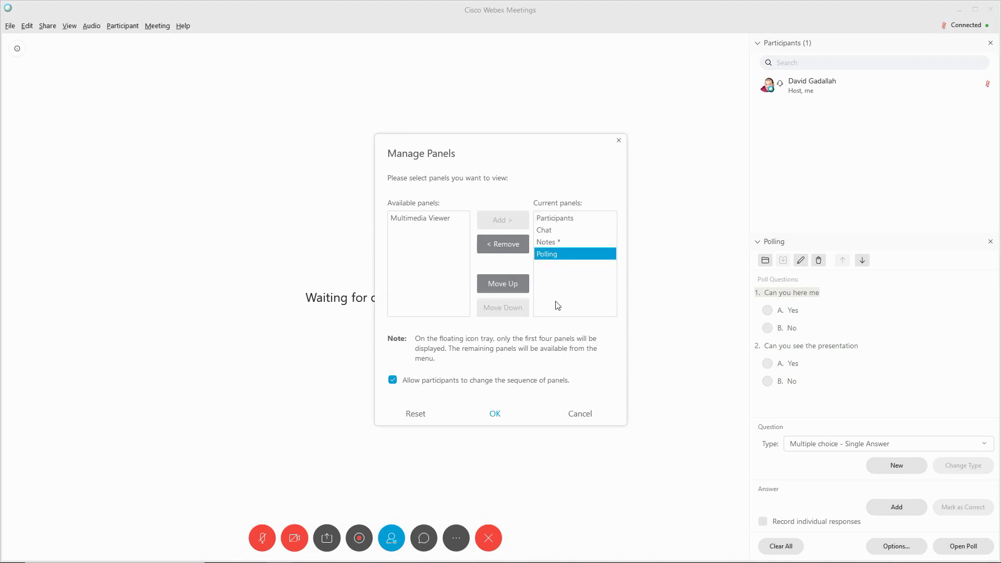